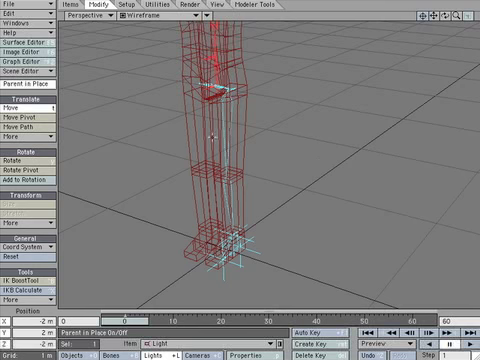
Step: Recursively expand all child items of tin_man_01 in the Scene Editor
{"action": "left_click", "coordinate": [35, 71]}
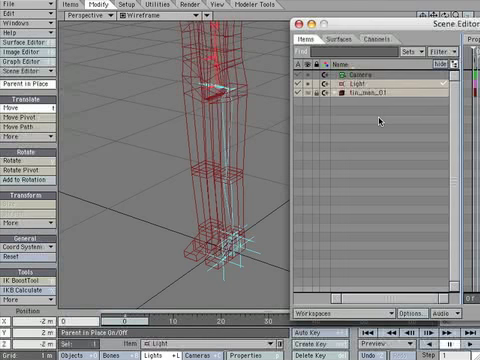
{"action": "left_click", "coordinate": [362, 97]}
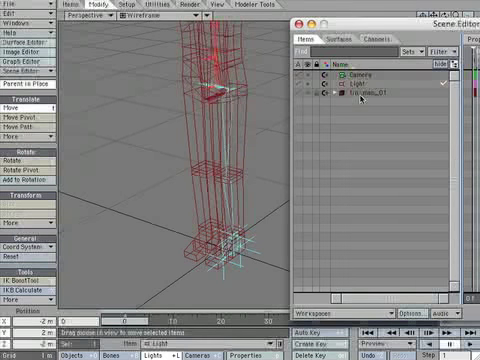
{"action": "right_click", "coordinate": [362, 97]}
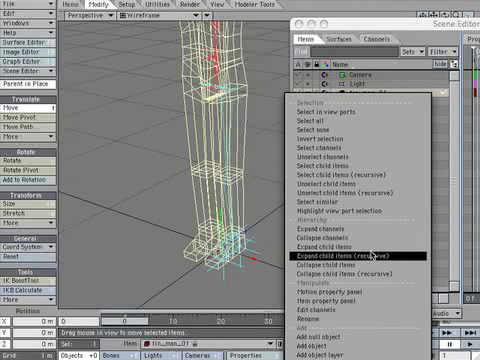
{"action": "left_click", "coordinate": [372, 255]}
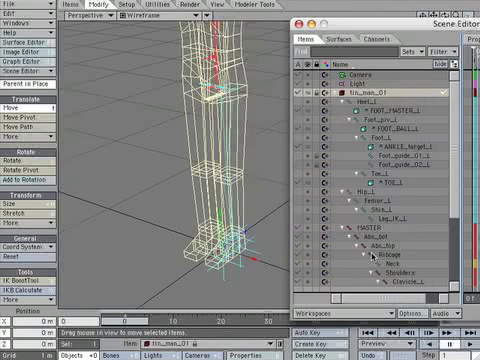
Step: Select the Femur_L bone in Bones mode, ready for rotation
{"action": "key", "text": "shift+b"}
{"action": "left_click", "coordinate": [247, 124]}
{"action": "key", "text": "y"}
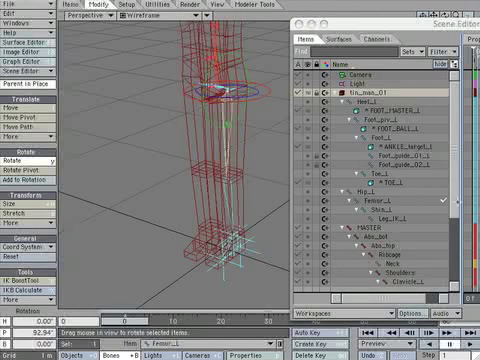
{"action": "scroll", "coordinate": [458, 220], "scroll_direction": "down", "scroll_amount": 2}
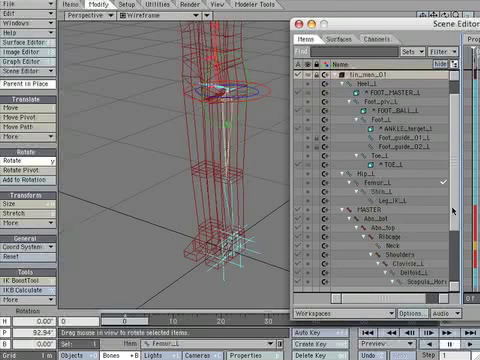
Step: Colour three rig items in the Scene Editor: one red, a foot item blue, another orange
{"action": "left_click", "coordinate": [325, 75]}
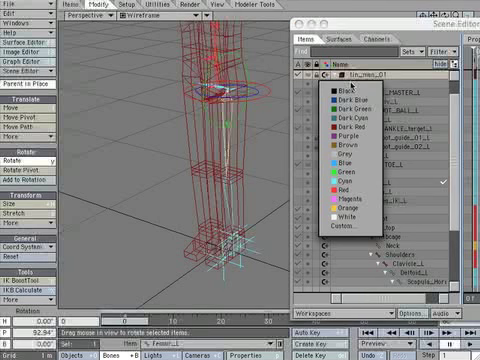
{"action": "left_click", "coordinate": [340, 190]}
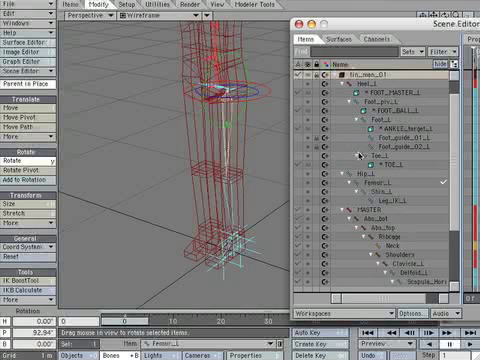
{"action": "left_click", "coordinate": [366, 127]}
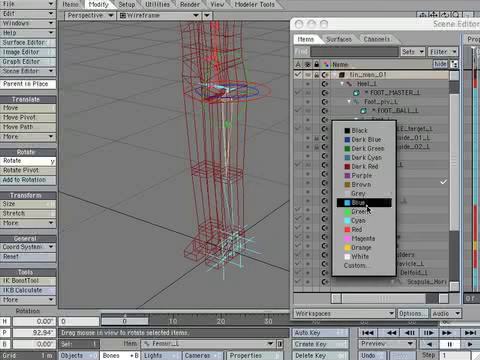
{"action": "left_click", "coordinate": [358, 238]}
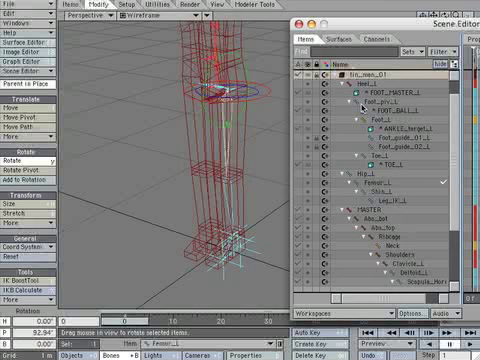
{"action": "left_click", "coordinate": [363, 155]}
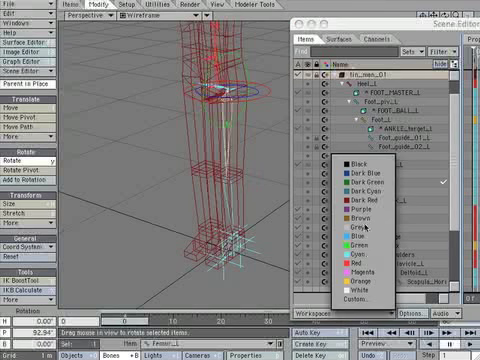
{"action": "left_click", "coordinate": [360, 282]}
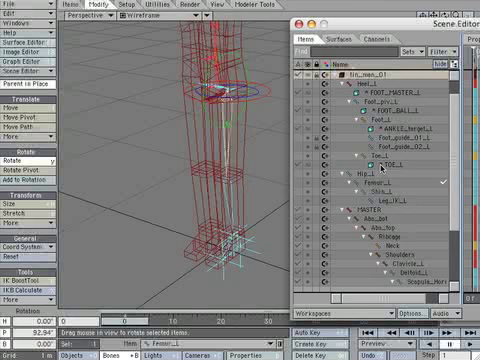
Step: Set the leg bone's Scene Editor colour to Blue
{"action": "left_click", "coordinate": [360, 184]}
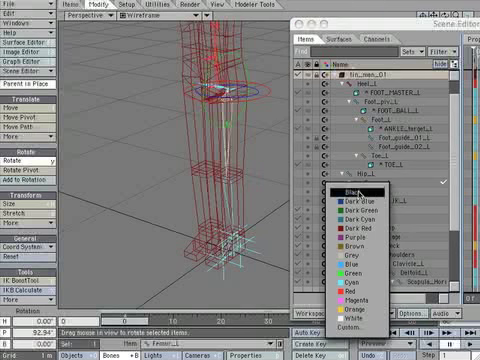
{"action": "left_click", "coordinate": [369, 271]}
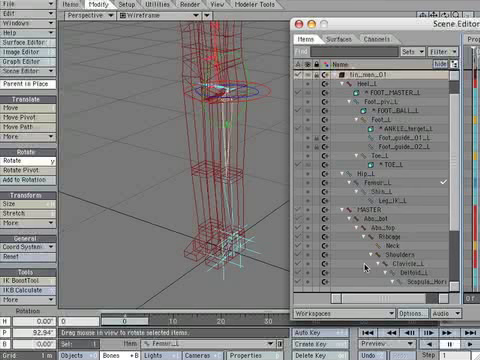
Step: Colour the four remaining foot items, including the toe, Dark Green
{"action": "left_click", "coordinate": [357, 96]}
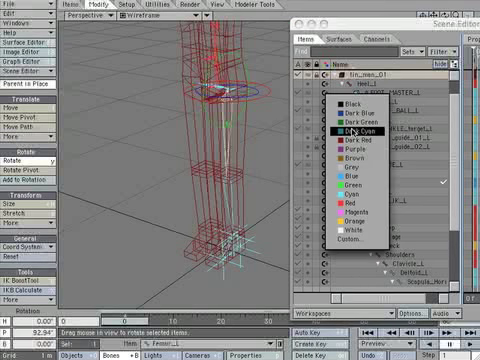
{"action": "left_click", "coordinate": [348, 121]}
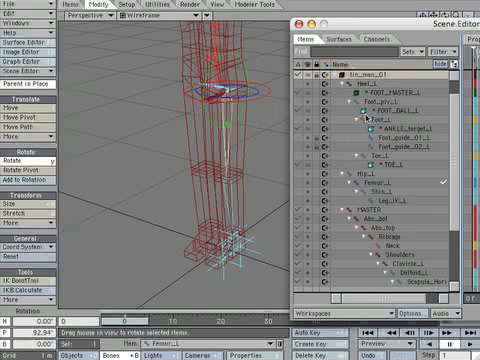
{"action": "left_click", "coordinate": [340, 118]}
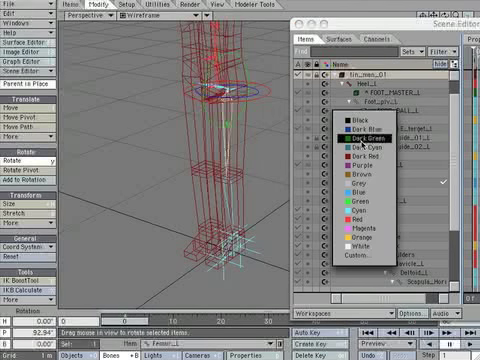
{"action": "left_click", "coordinate": [346, 139]}
{"action": "left_click", "coordinate": [344, 147]}
{"action": "left_click", "coordinate": [347, 156]}
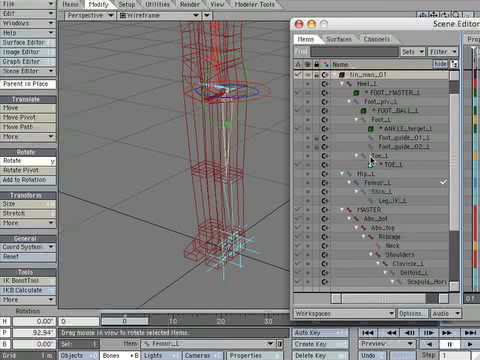
{"action": "left_click", "coordinate": [356, 176]}
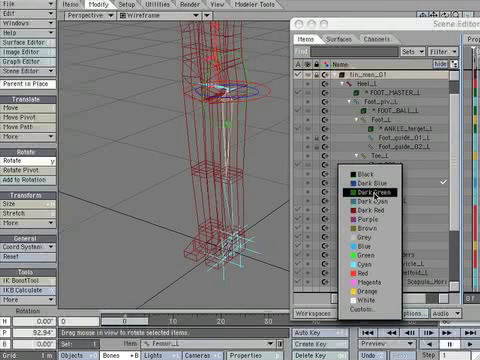
{"action": "left_click", "coordinate": [347, 193]}
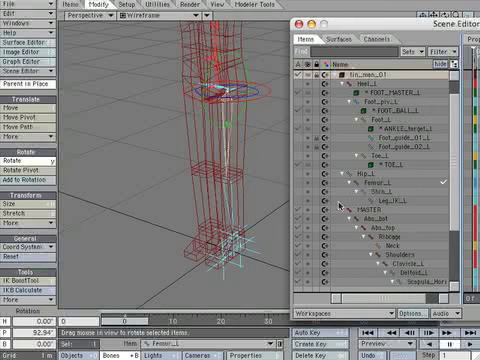
Step: Close the Scene Editor and switch the viewport to Bounding Box display
{"action": "left_click", "coordinate": [298, 23]}
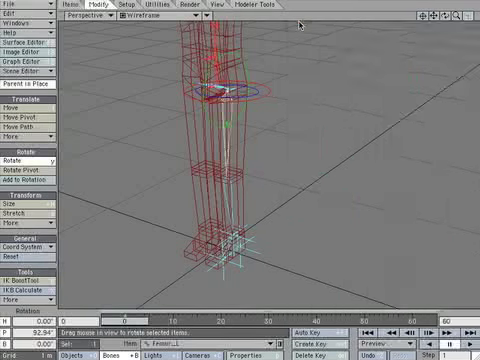
{"action": "left_click", "coordinate": [180, 17]}
{"action": "left_click", "coordinate": [184, 3]}
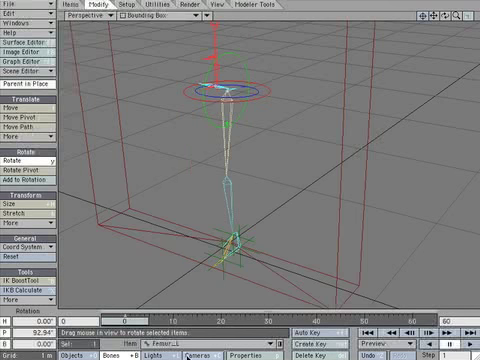
Step: Go to frame 14, select lights, and orbit the perspective view around the figure
{"action": "left_click", "coordinate": [193, 321]}
{"action": "left_click", "coordinate": [170, 354]}
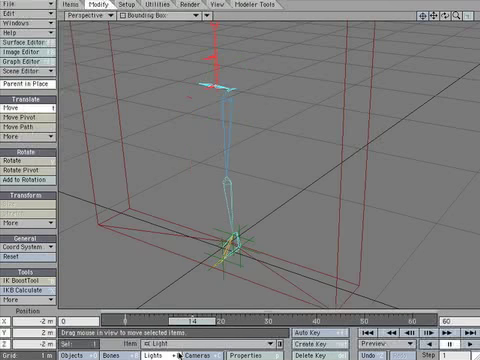
{"action": "left_click_drag", "start_coordinate": [443, 17], "coordinate": [444, 18]}
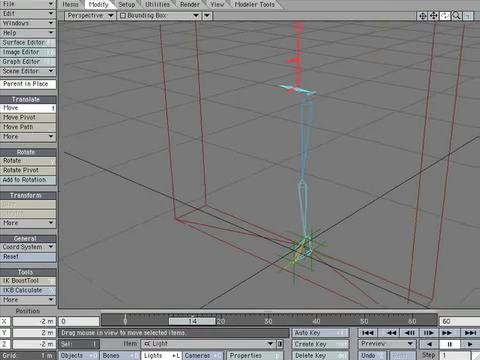